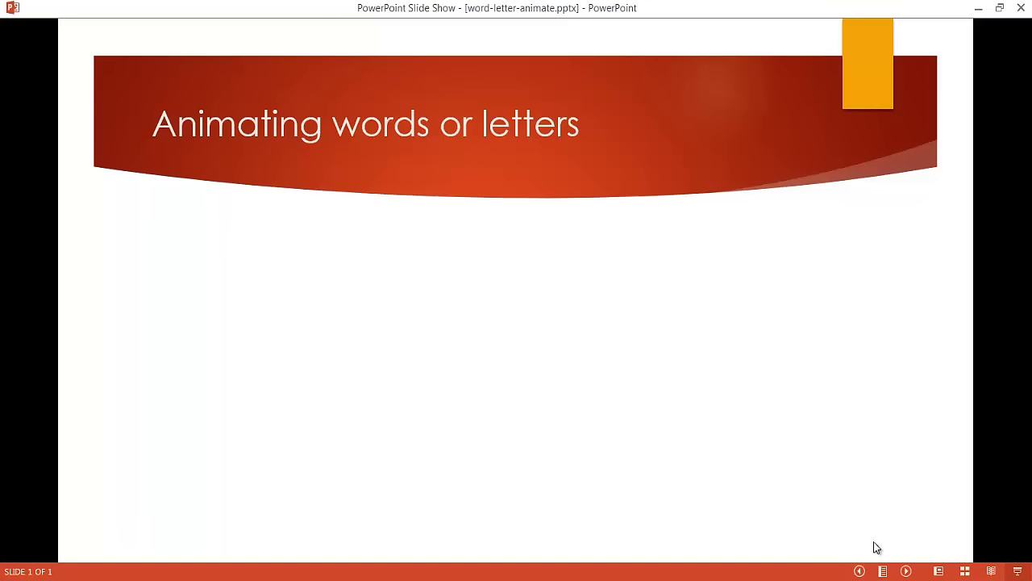
Play the demo slide's animations to reveal the word-by-word and letter-by-letter bullets
{"action": "left_click", "coordinate": [876, 548]}
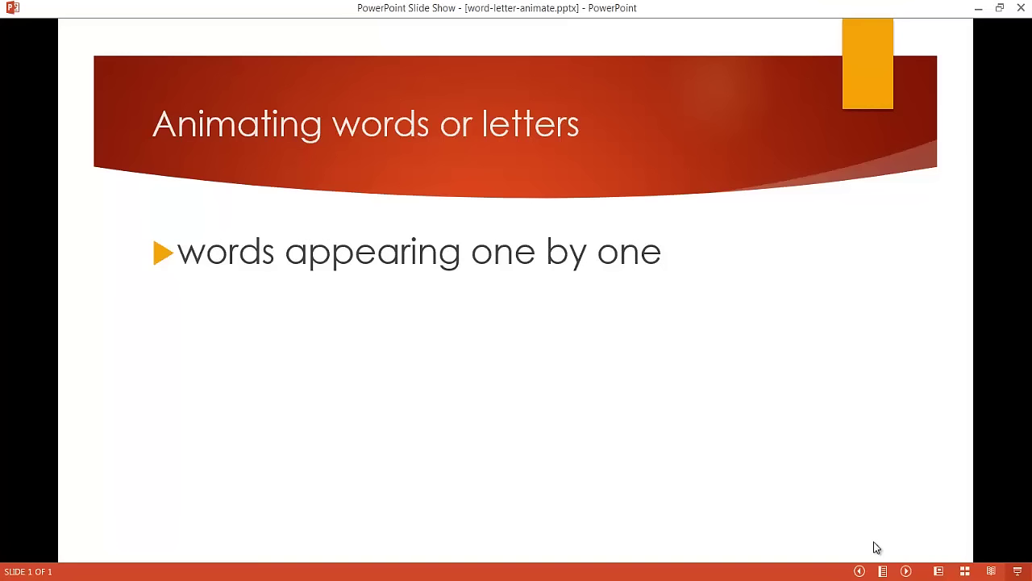
{"action": "left_click", "coordinate": [876, 548]}
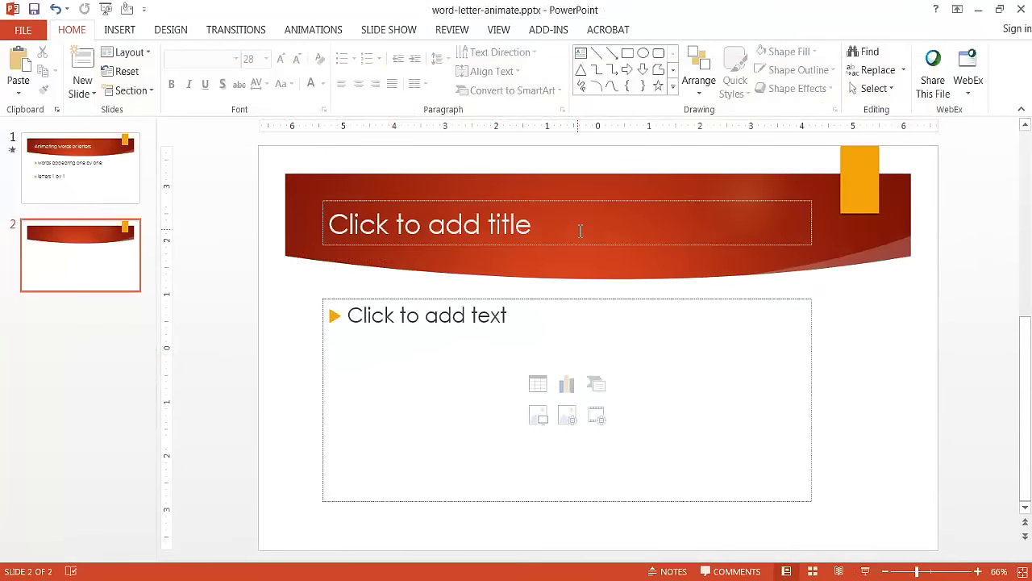
Type the bullets 'WORD BY WORD' and 'LETTER BY LETTER' into slide 2's body, fixing a typo
{"action": "left_click", "coordinate": [428, 320]}
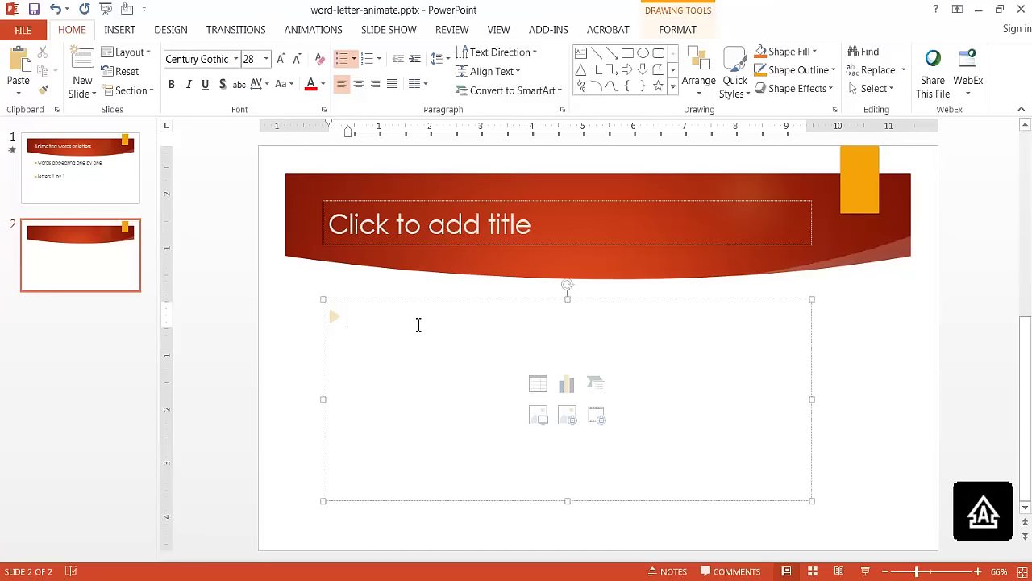
{"action": "type", "text": "WRO"}
{"action": "key", "text": "Left"}
{"action": "key", "text": "BackSpace"}
{"action": "key", "text": "Right"}
{"action": "type", "text": "RD "}
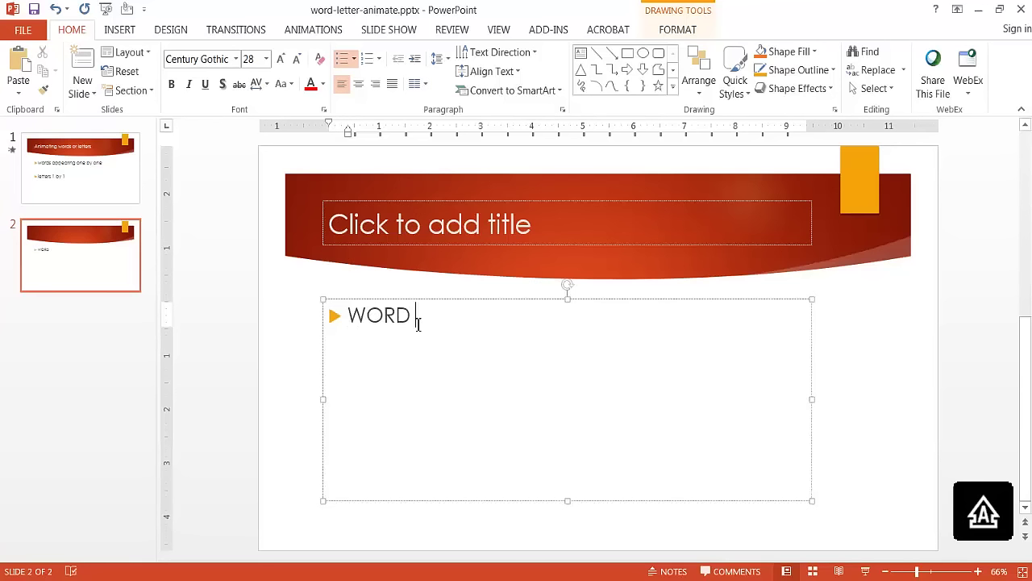
{"action": "type", "text": "BY WORD"}
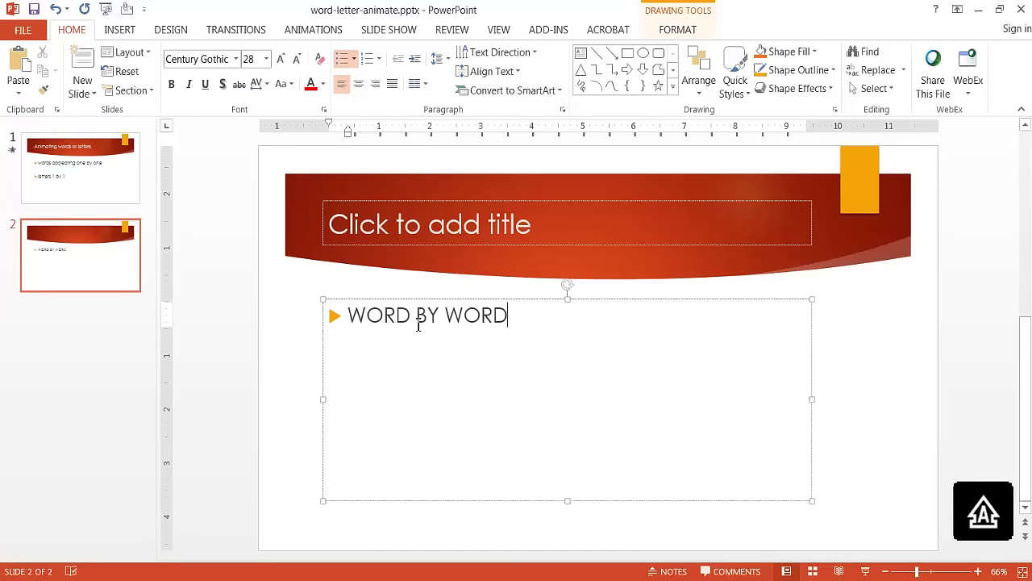
{"action": "key", "text": "Return"}
{"action": "type", "text": "LET"}
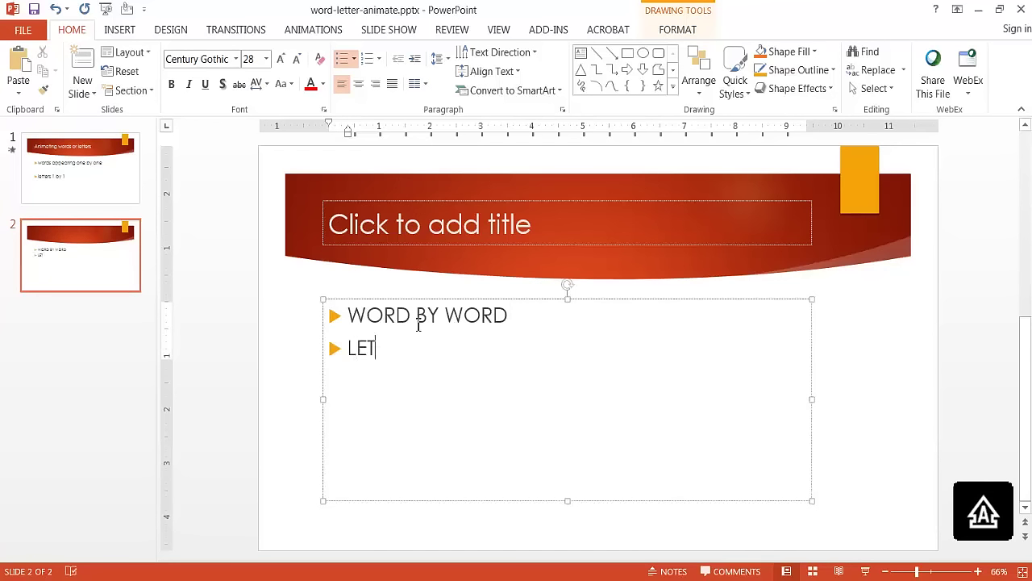
{"action": "type", "text": "TER BY"}
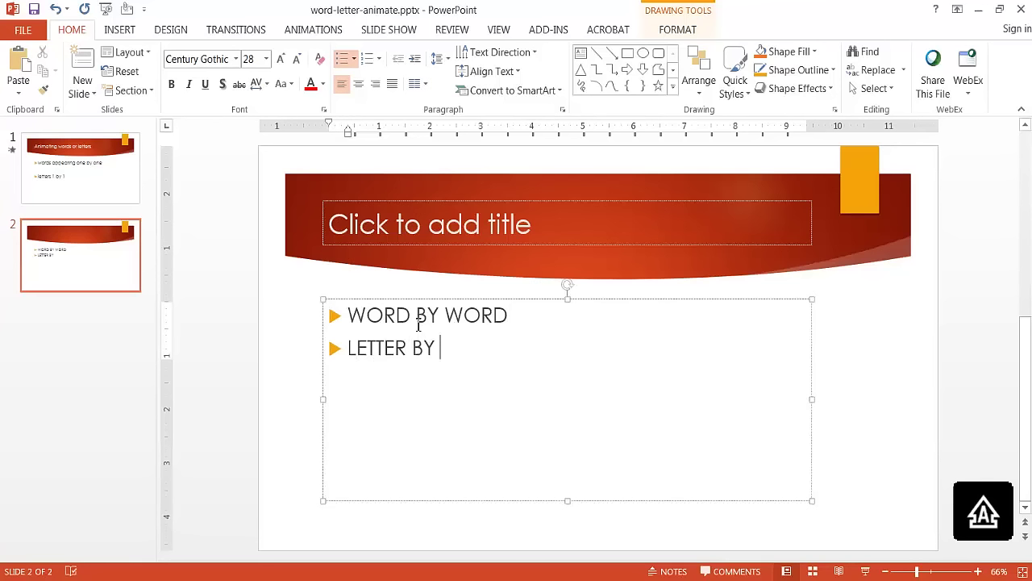
{"action": "type", "text": " LETTER"}
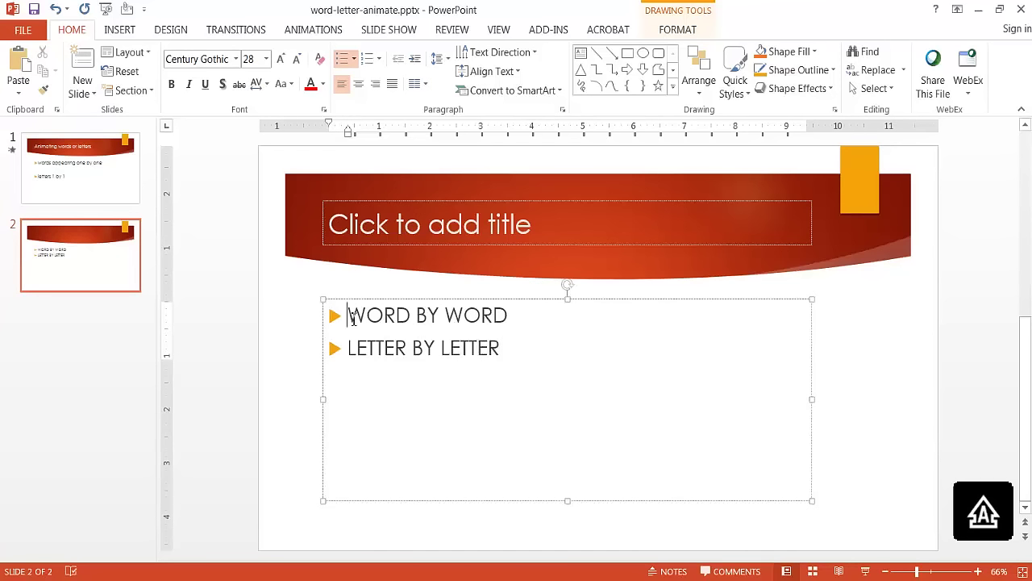
Give the WORD BY WORD line an Appear entrance animation and display the Animation Pane
{"action": "left_click_drag", "start_coordinate": [373, 315], "coordinate": [500, 316]}
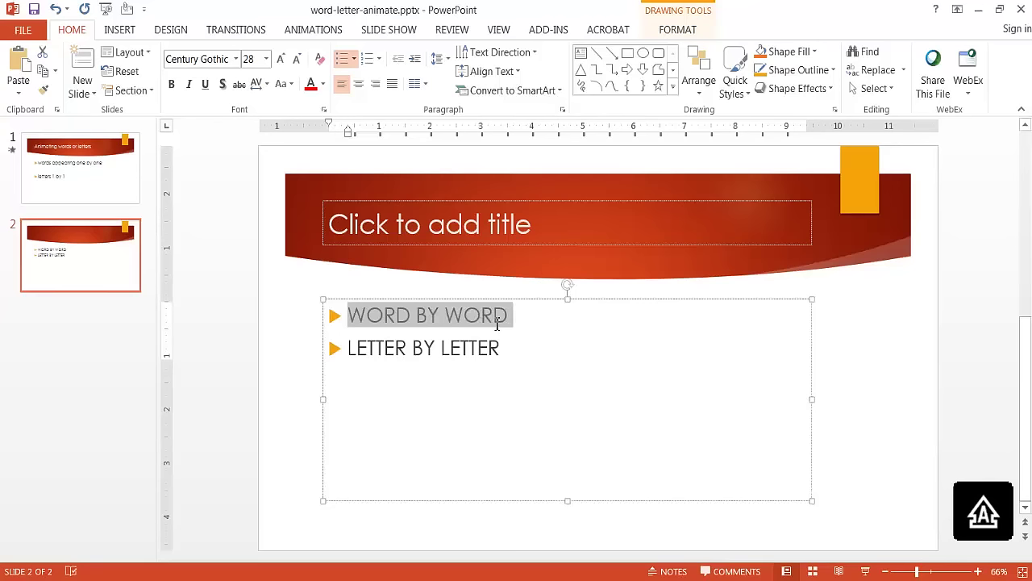
{"action": "left_click", "coordinate": [314, 30]}
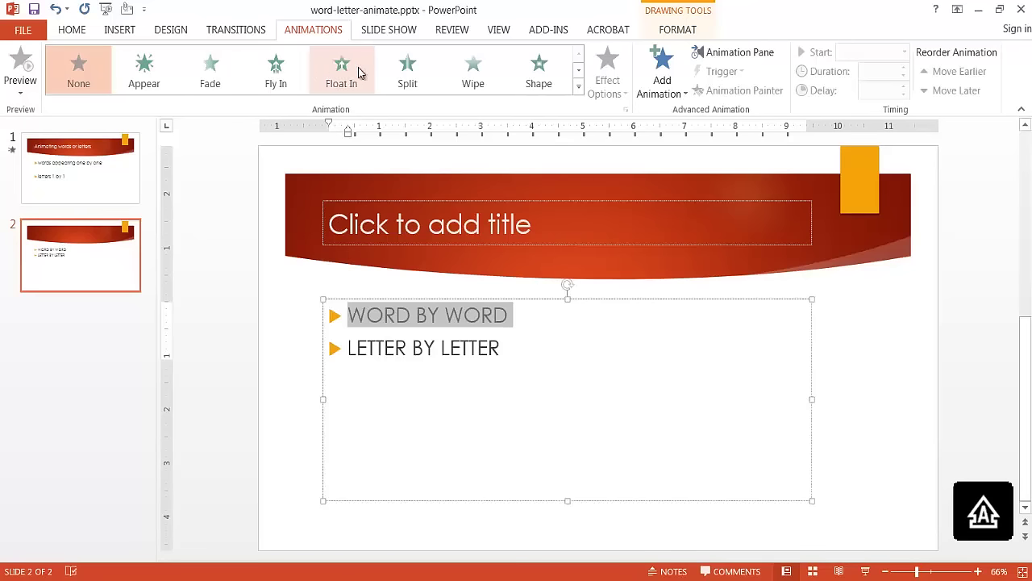
{"action": "left_click", "coordinate": [145, 72]}
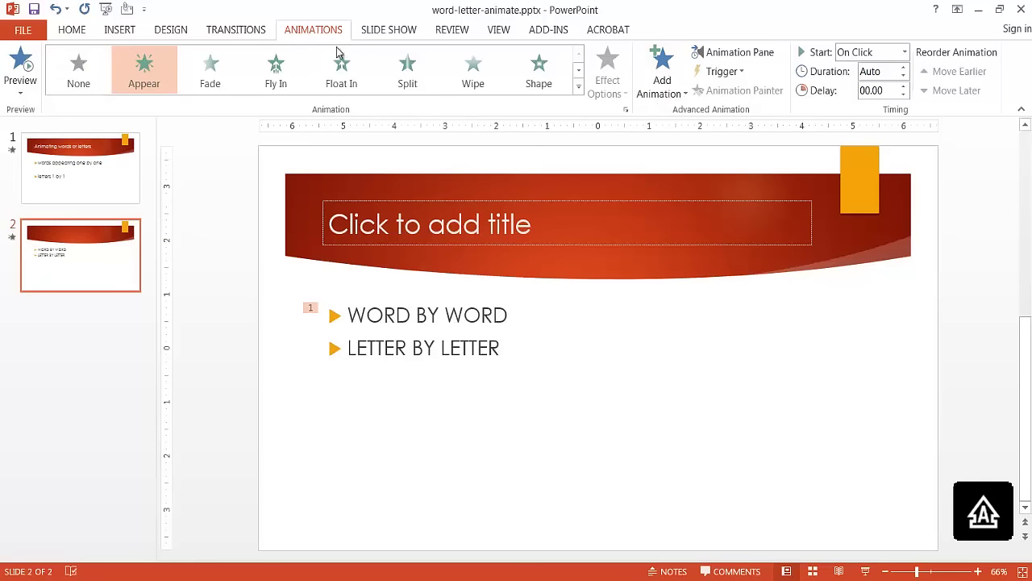
{"action": "left_click", "coordinate": [746, 58]}
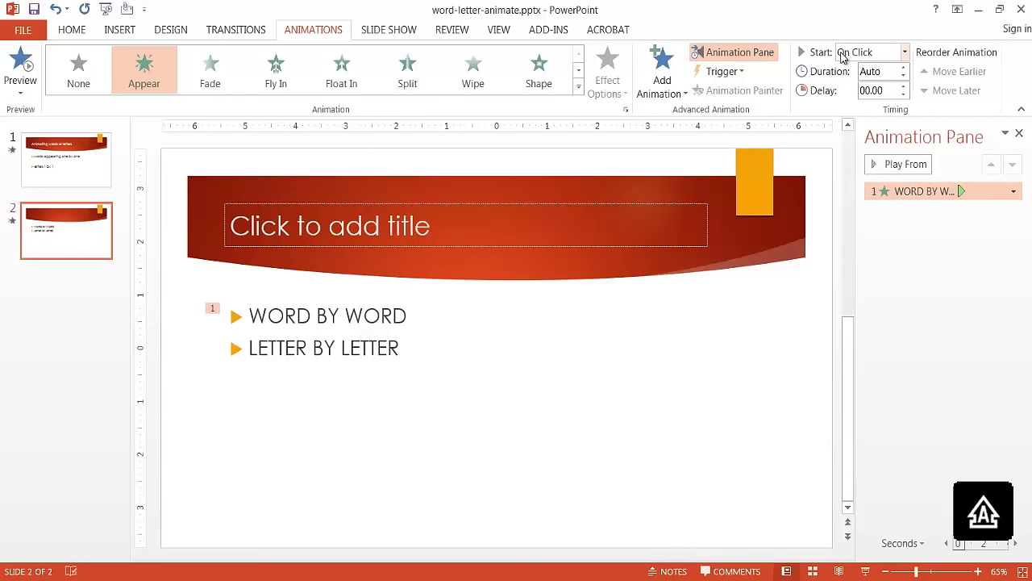
Set WORD BY WORD's Appear effect to animate text By word, then preview it
{"action": "left_click", "coordinate": [1013, 194]}
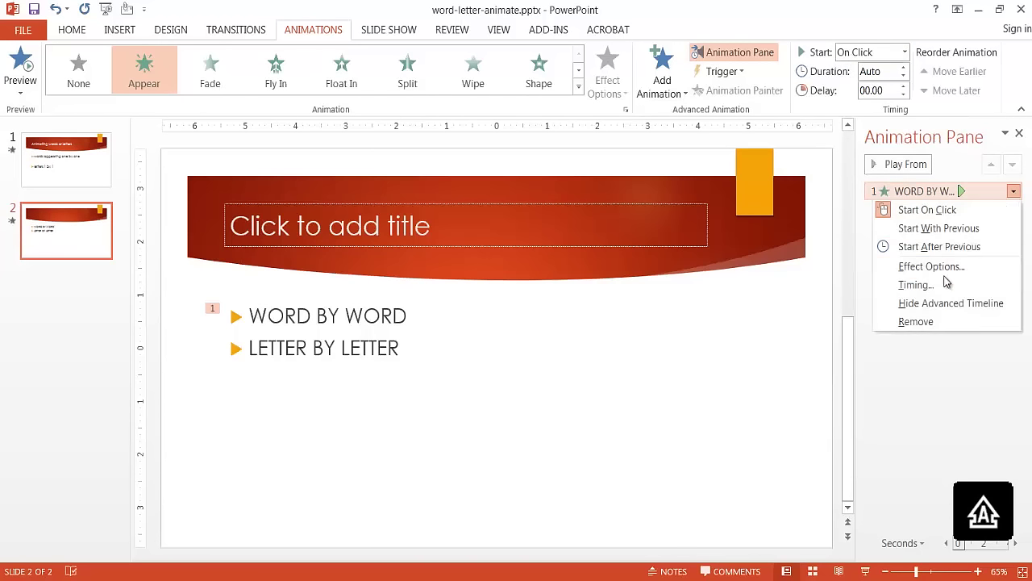
{"action": "left_click", "coordinate": [947, 270]}
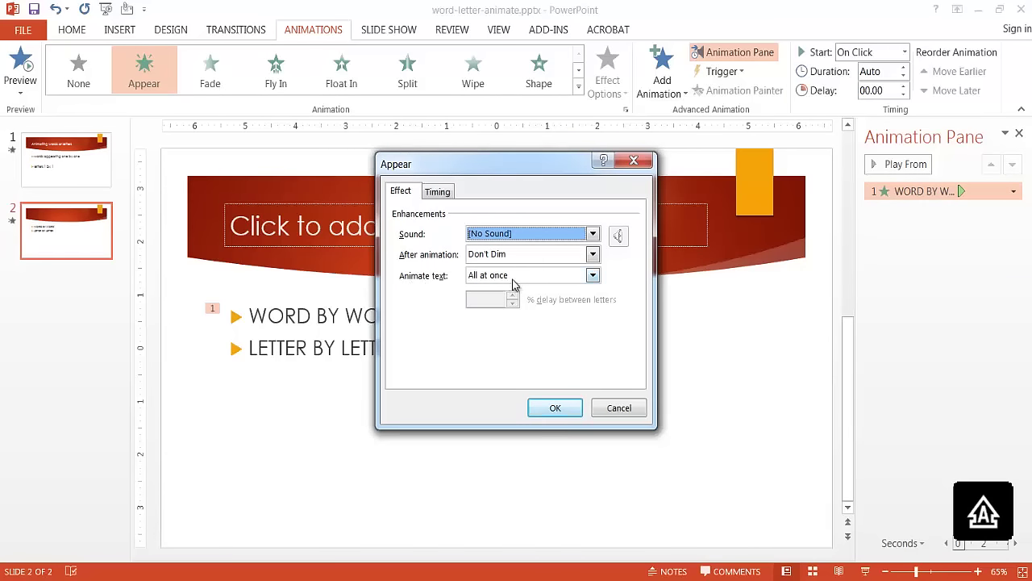
{"action": "left_click", "coordinate": [592, 276]}
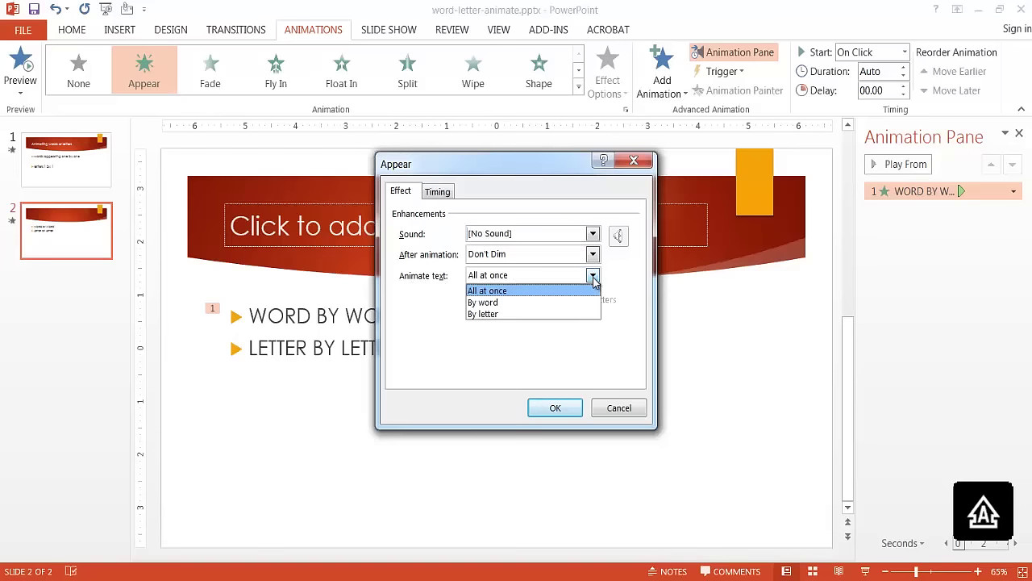
{"action": "left_click", "coordinate": [547, 304]}
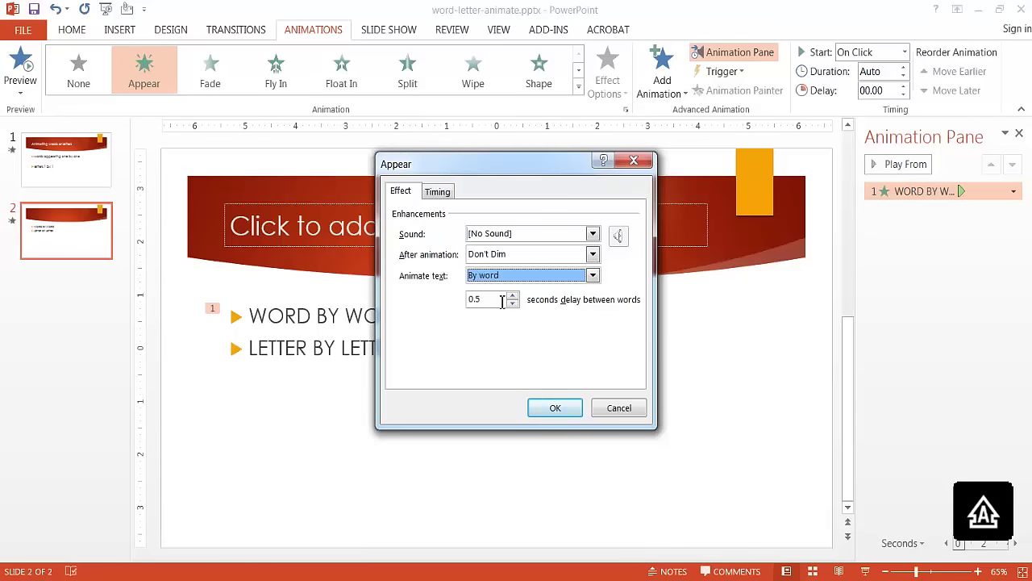
{"action": "left_click", "coordinate": [574, 412]}
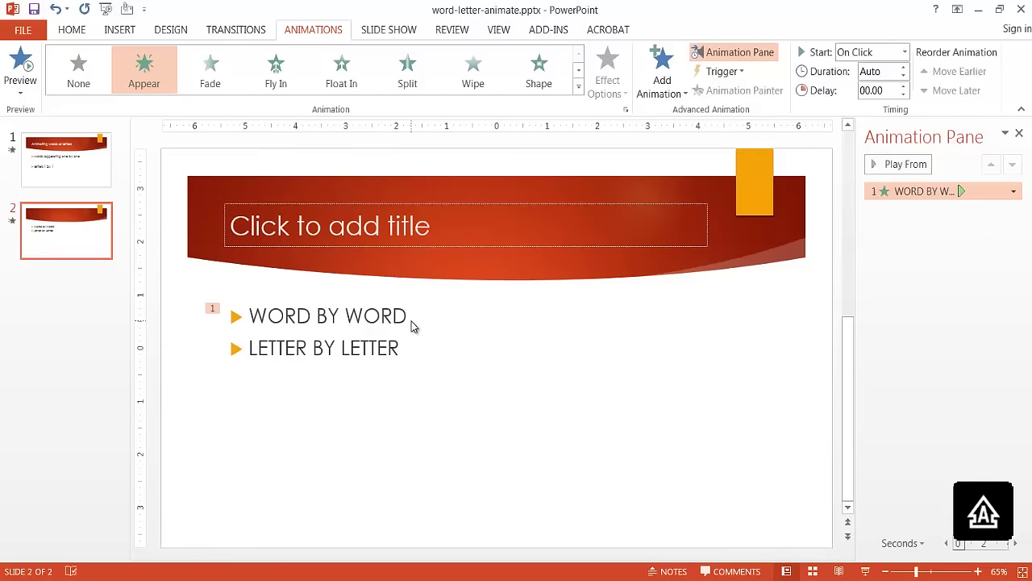
{"action": "left_click", "coordinate": [887, 167]}
Add an Appear animation to the LETTER BY LETTER line, keeping it starting On Click
{"action": "left_click_drag", "start_coordinate": [404, 347], "coordinate": [291, 353]}
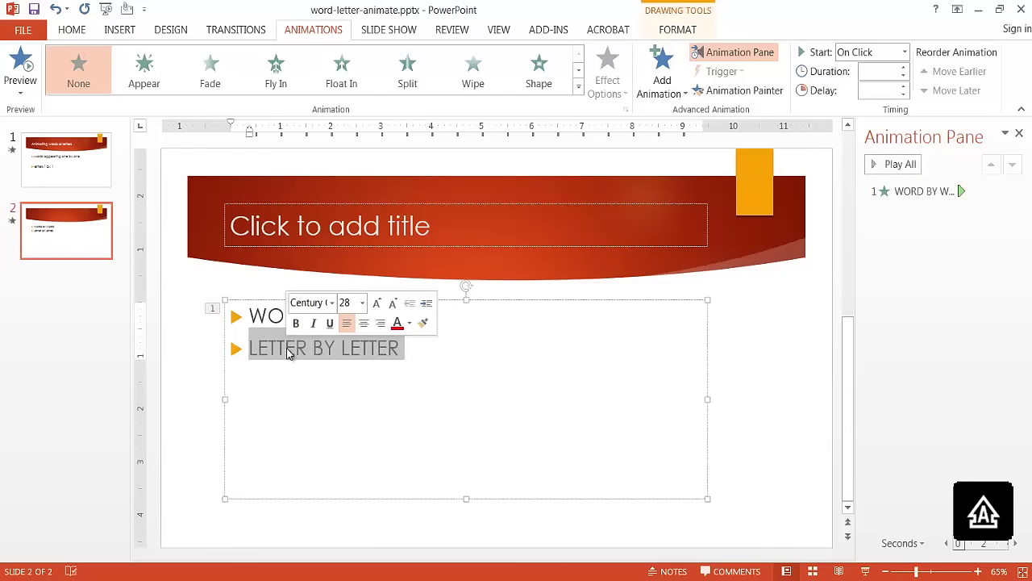
{"action": "left_click", "coordinate": [145, 64]}
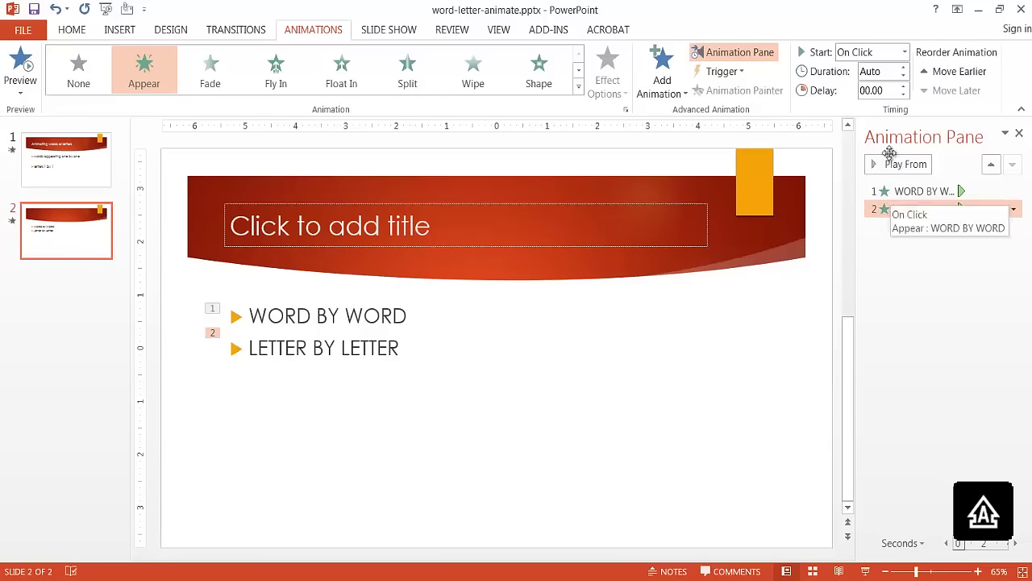
{"action": "left_click", "coordinate": [906, 55]}
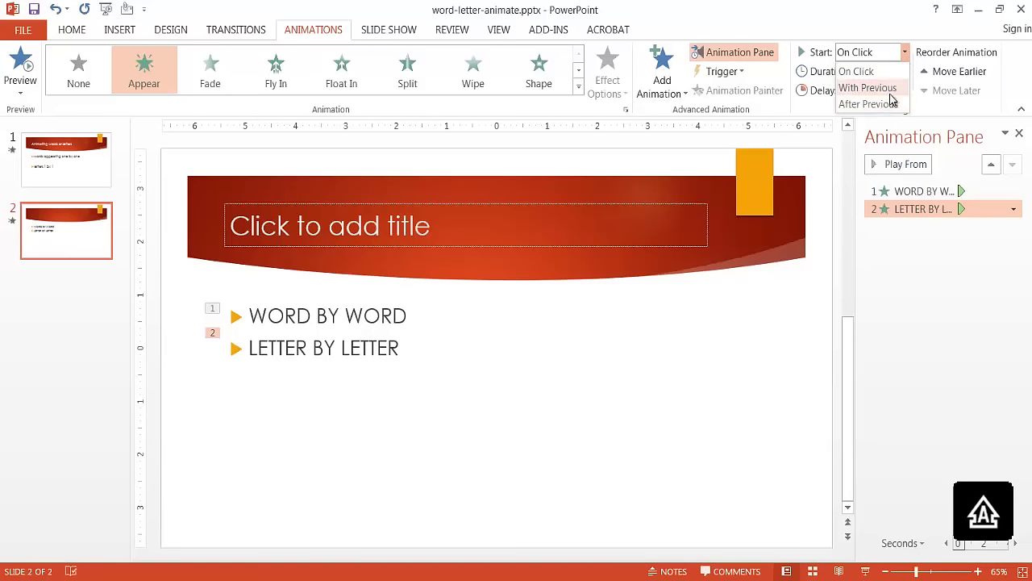
{"action": "left_click", "coordinate": [945, 271]}
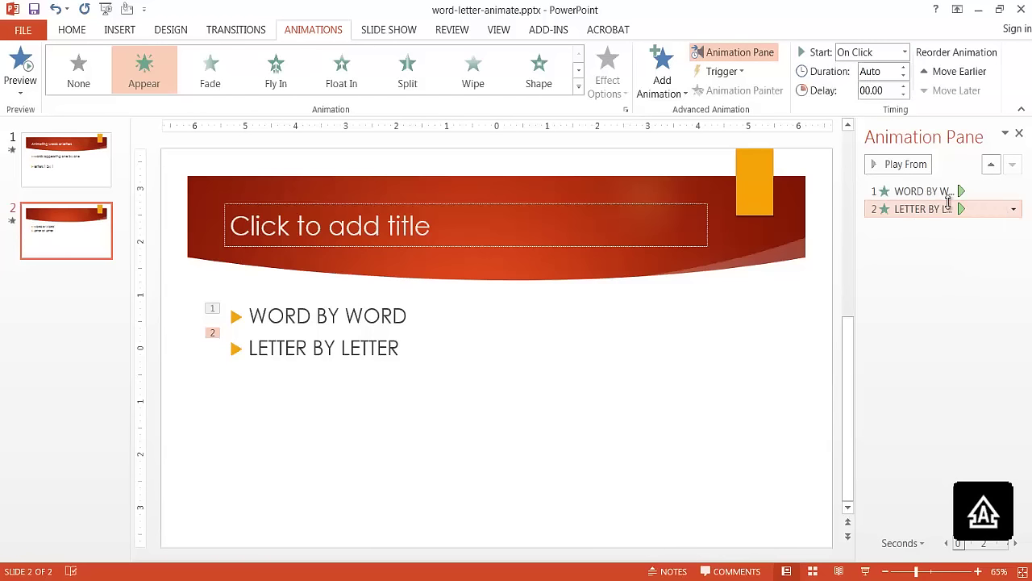
Set LETTER BY LETTER's Appear effect to animate text By letter
{"action": "left_click", "coordinate": [1014, 211]}
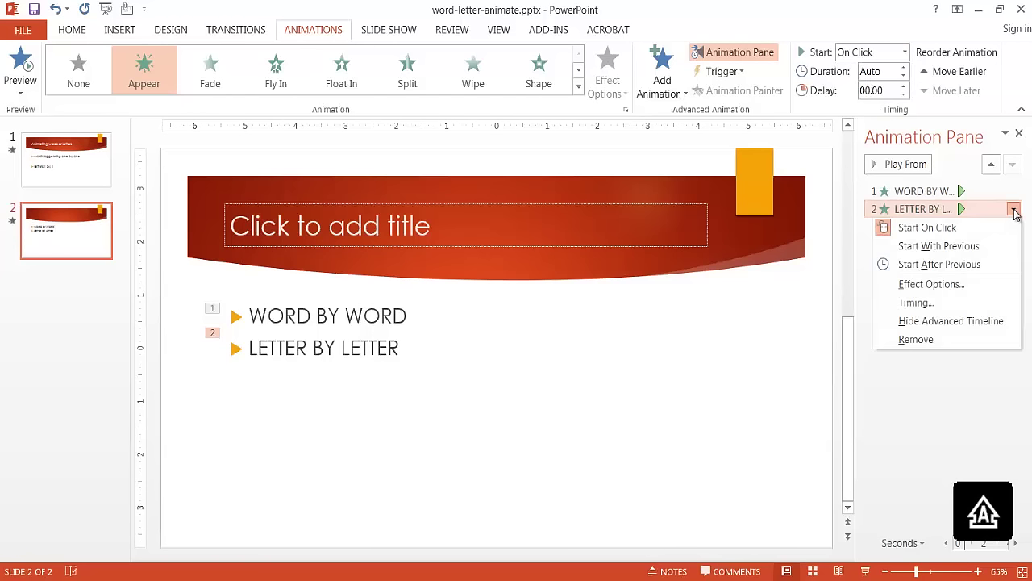
{"action": "left_click", "coordinate": [940, 289]}
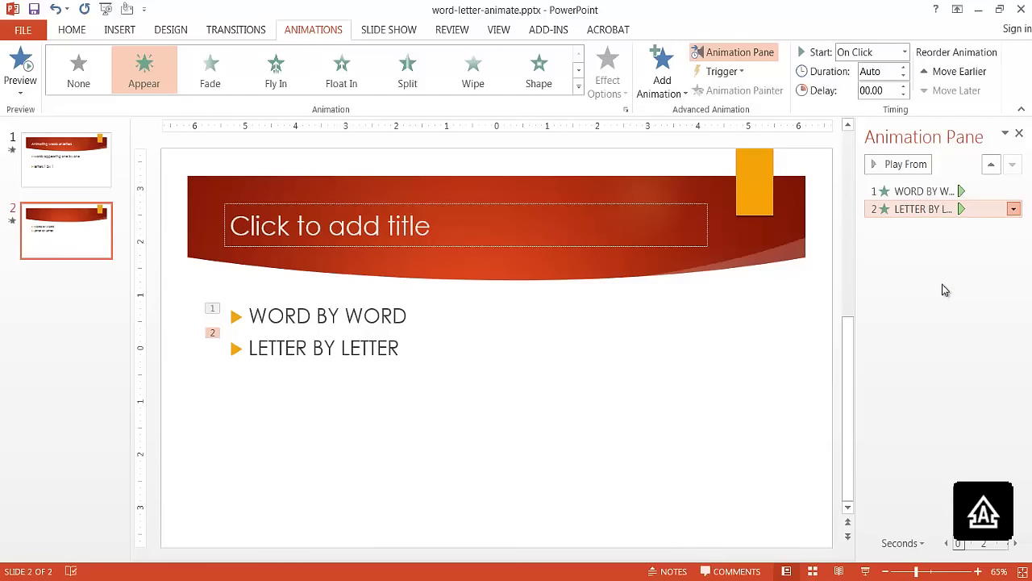
{"action": "left_click", "coordinate": [596, 275]}
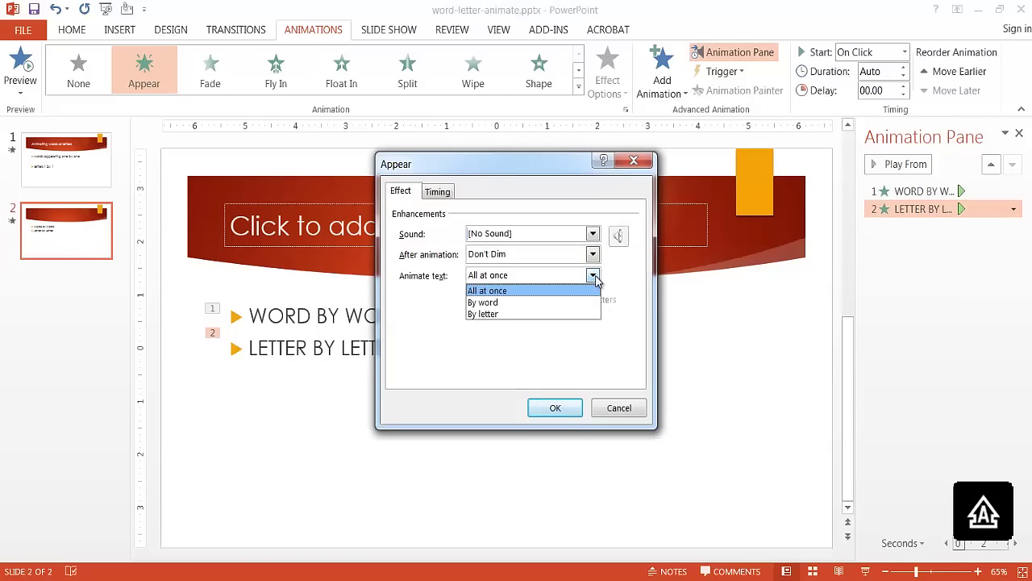
{"action": "left_click", "coordinate": [507, 314]}
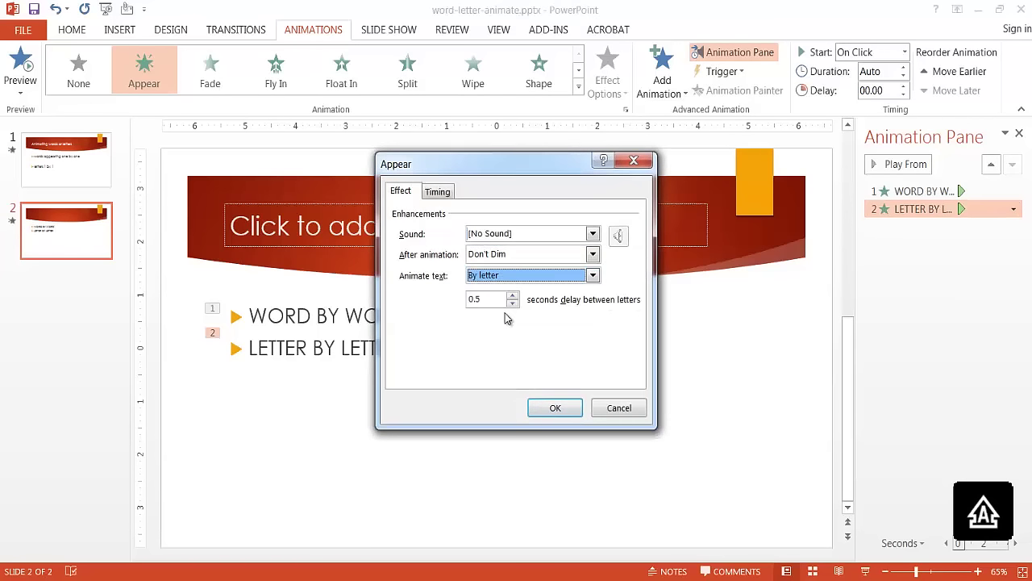
{"action": "left_click", "coordinate": [555, 407]}
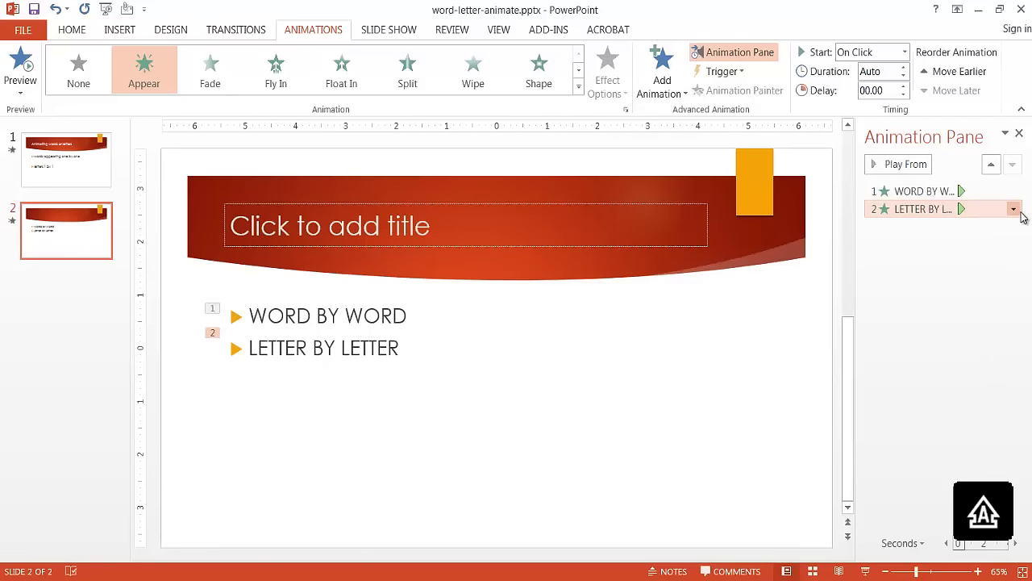
Shorten the delay between letters to 0.2 seconds in the Appear effect options
{"action": "left_click", "coordinate": [1014, 210]}
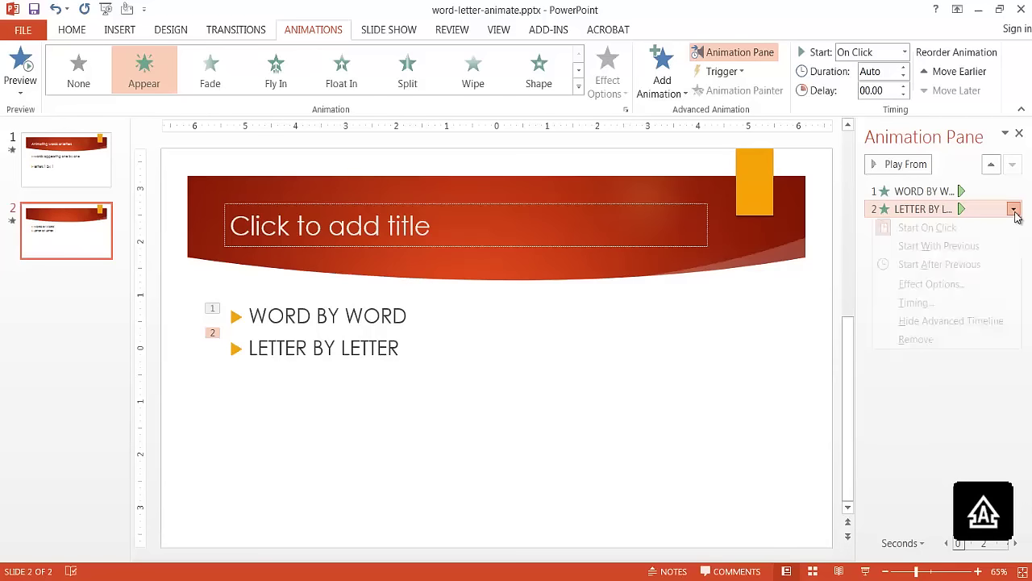
{"action": "left_click", "coordinate": [1011, 283]}
{"action": "left_click", "coordinate": [514, 304]}
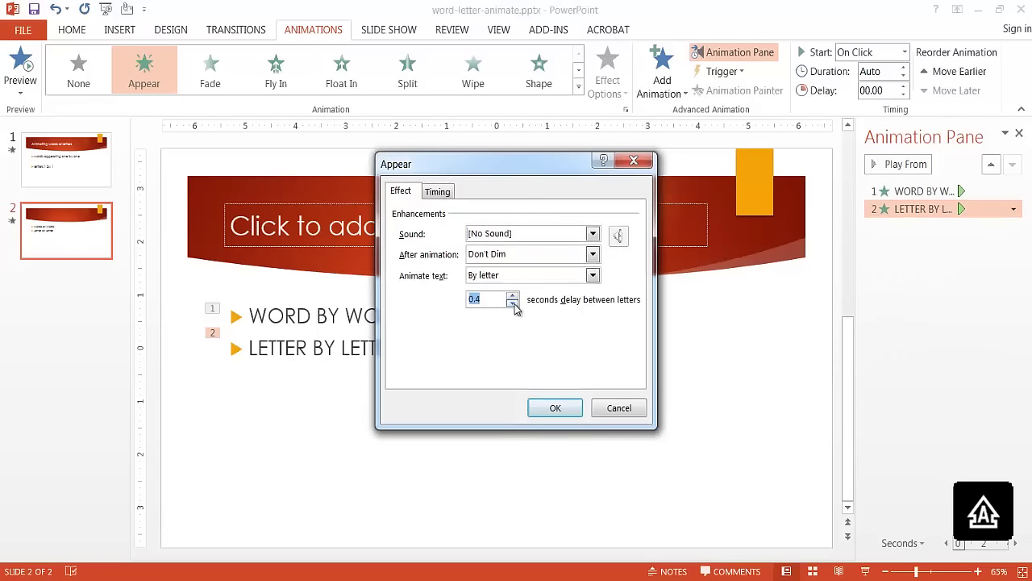
{"action": "left_click", "coordinate": [557, 408]}
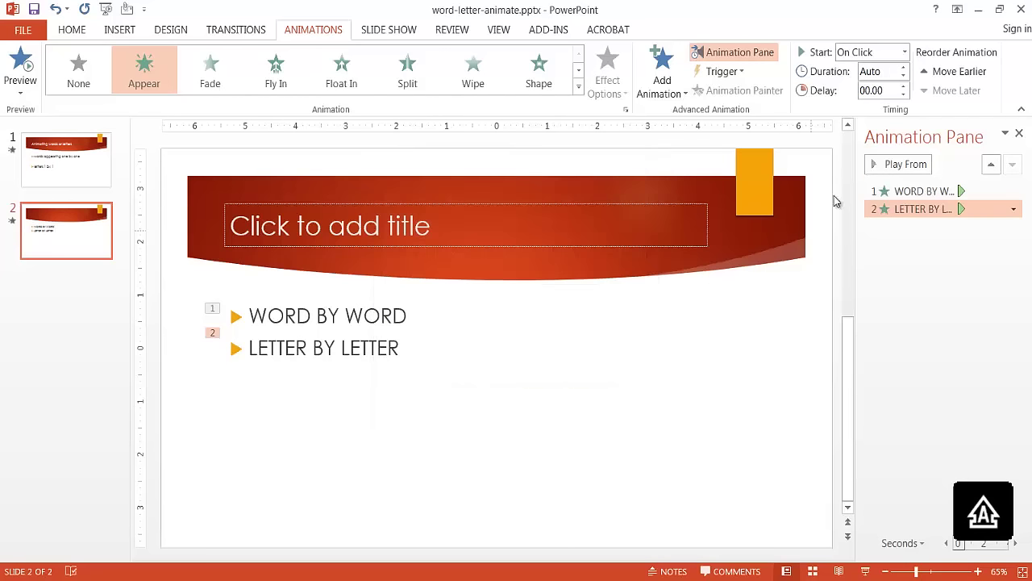
{"action": "left_click", "coordinate": [877, 169]}
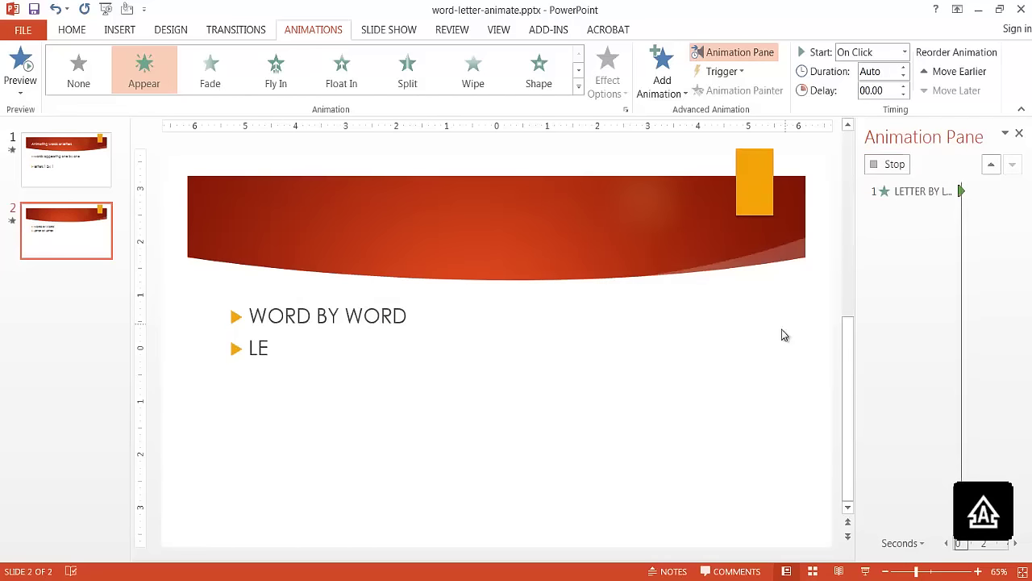